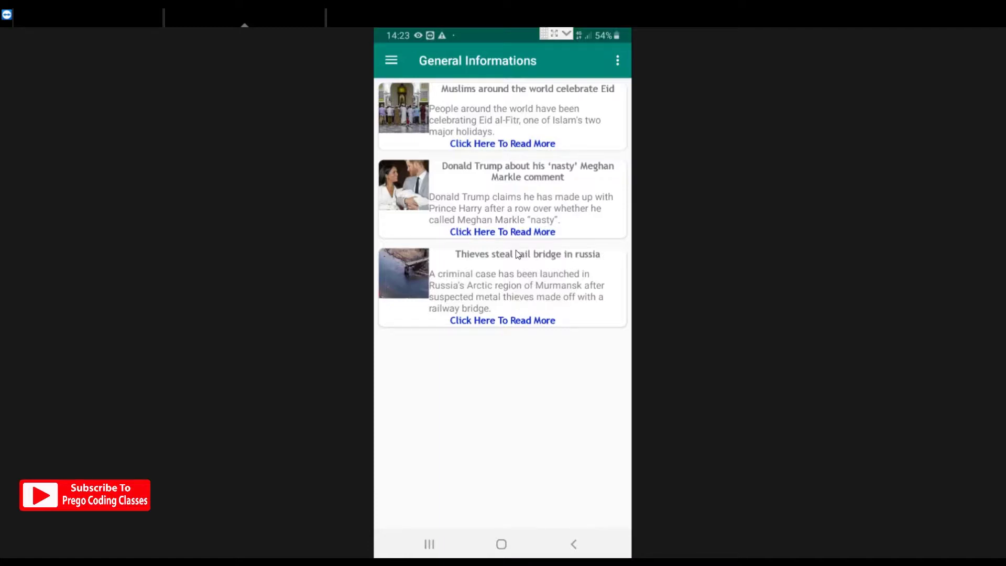
Step: Check the current subscription status, then return to the general news list
click(394, 59)
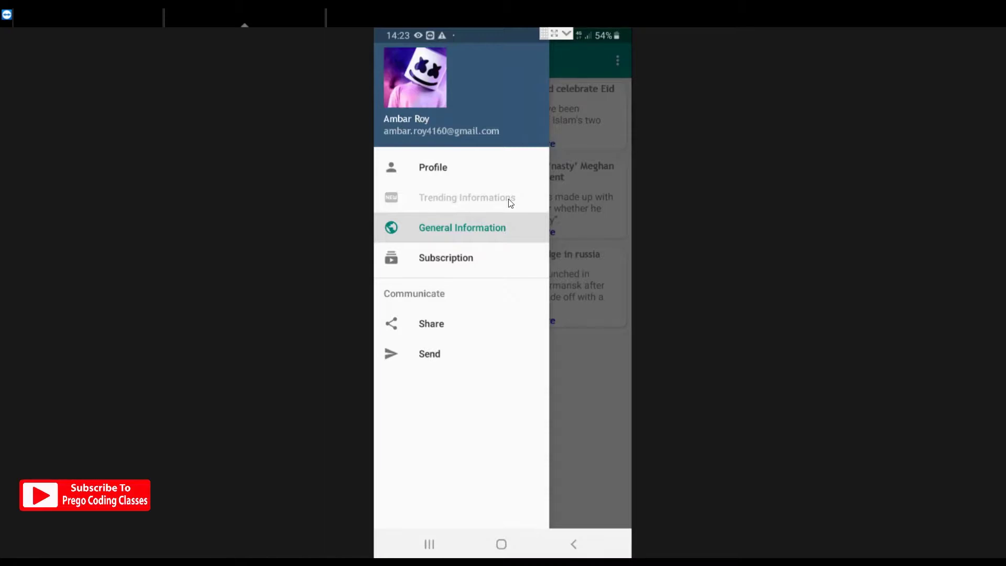
click(470, 264)
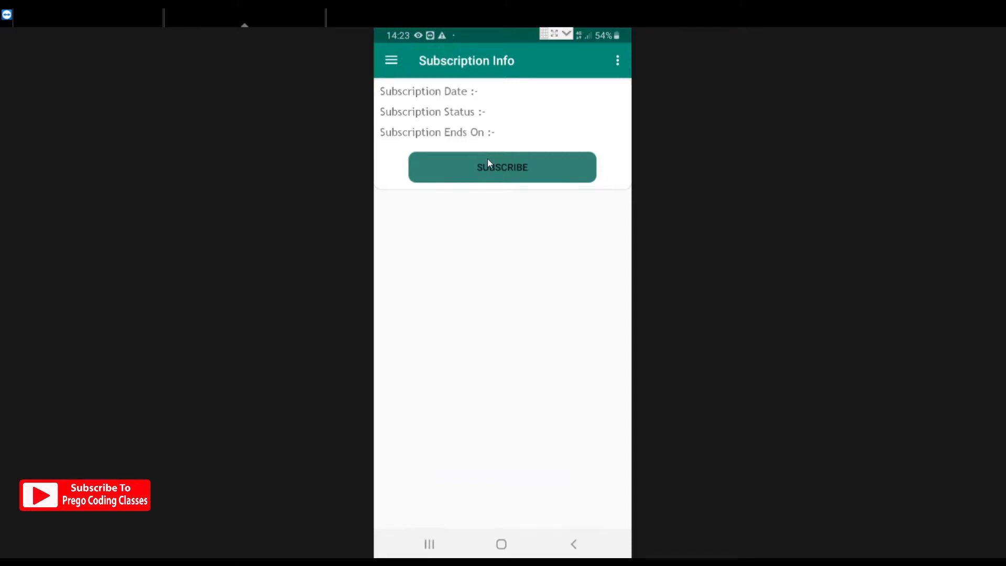
click(391, 60)
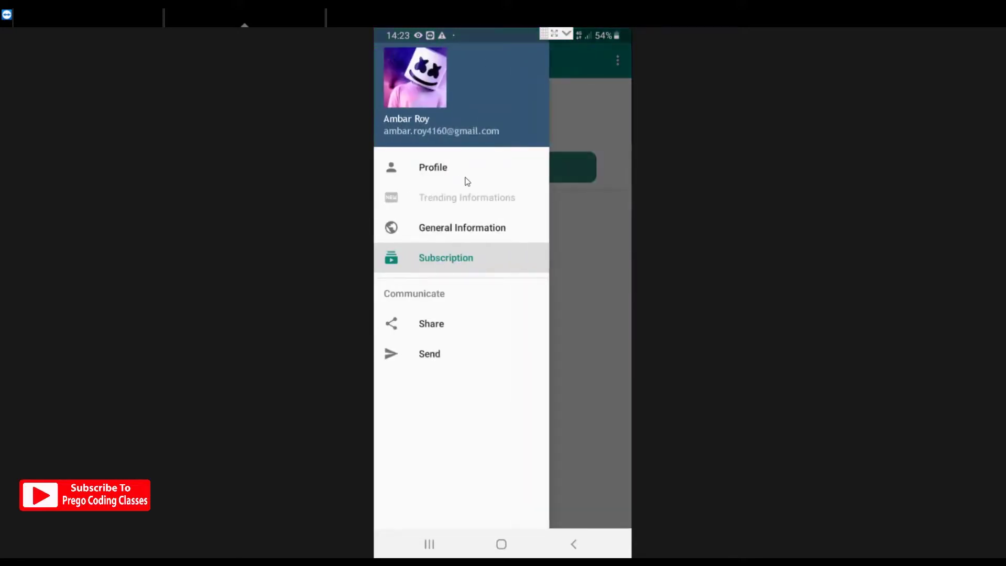
click(462, 228)
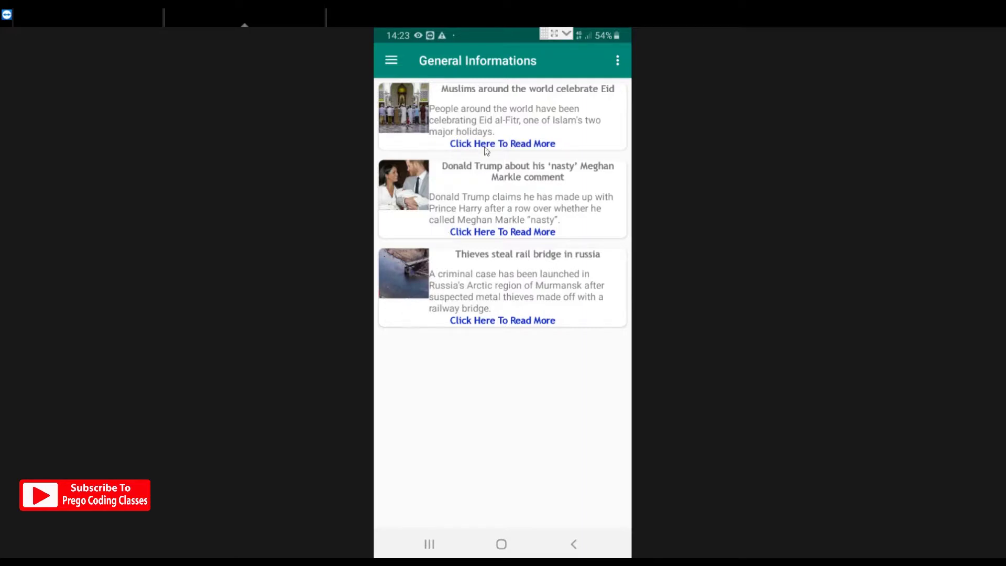
Step: Start a PayPal subscription payment from Subscription Info, declining to save login credentials
click(391, 61)
click(460, 261)
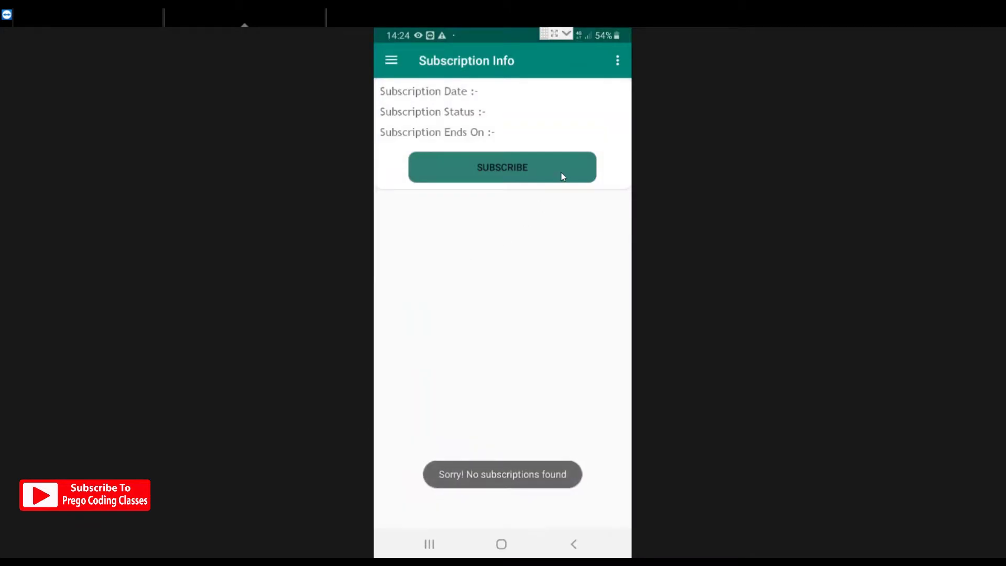
click(561, 175)
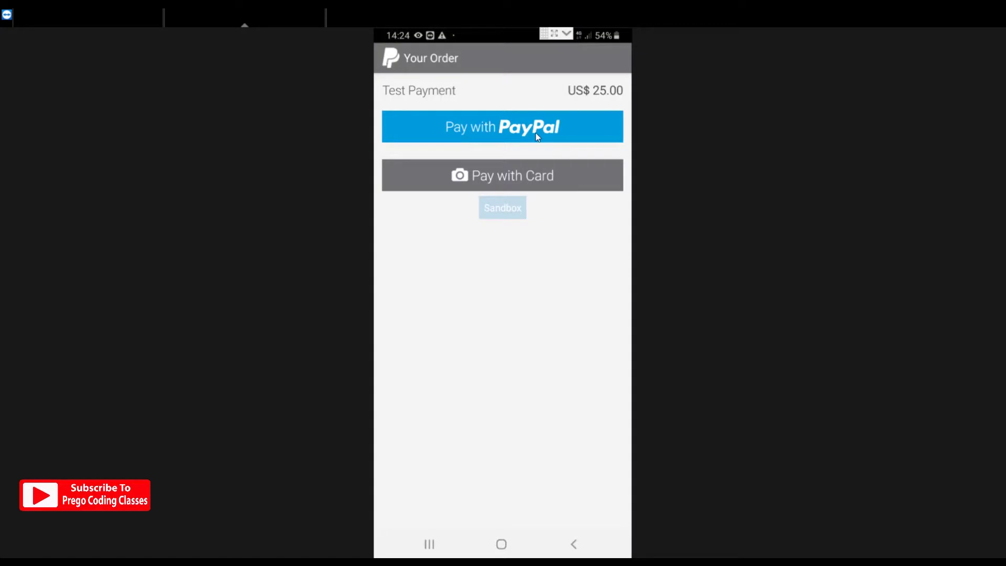
click(535, 133)
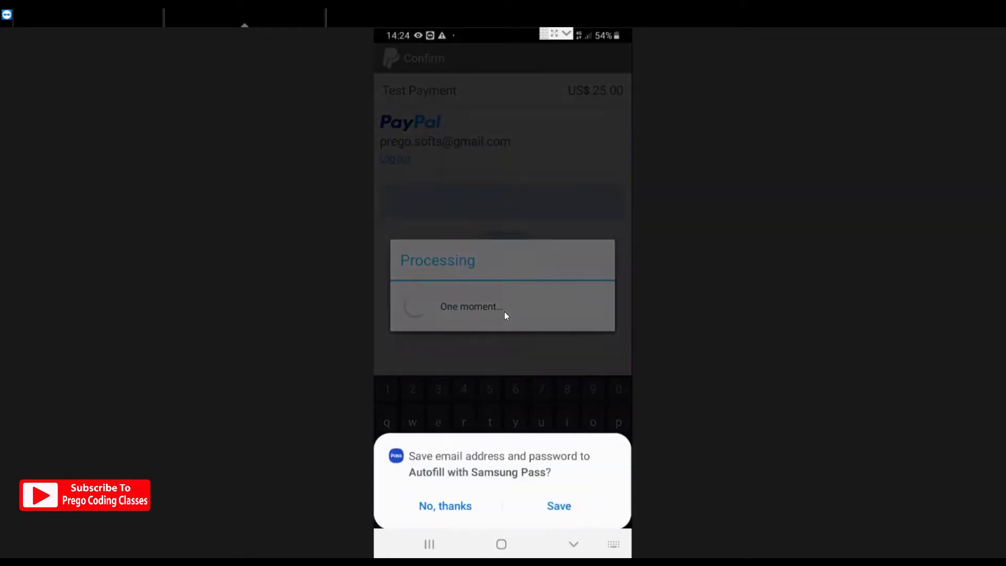
click(445, 494)
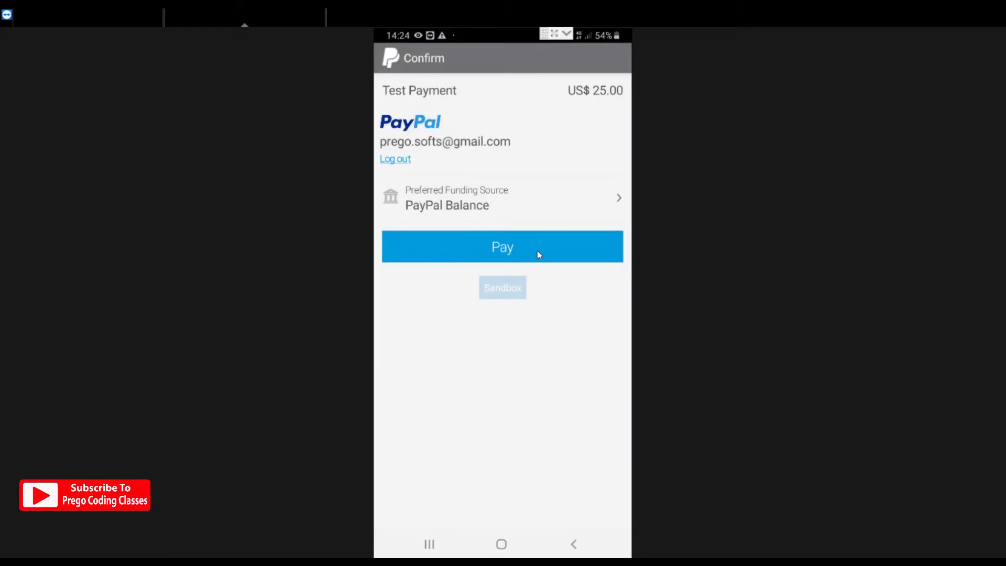
Step: Confirm the US$25.00 test payment and view the unlocked Trending Information feed
click(536, 251)
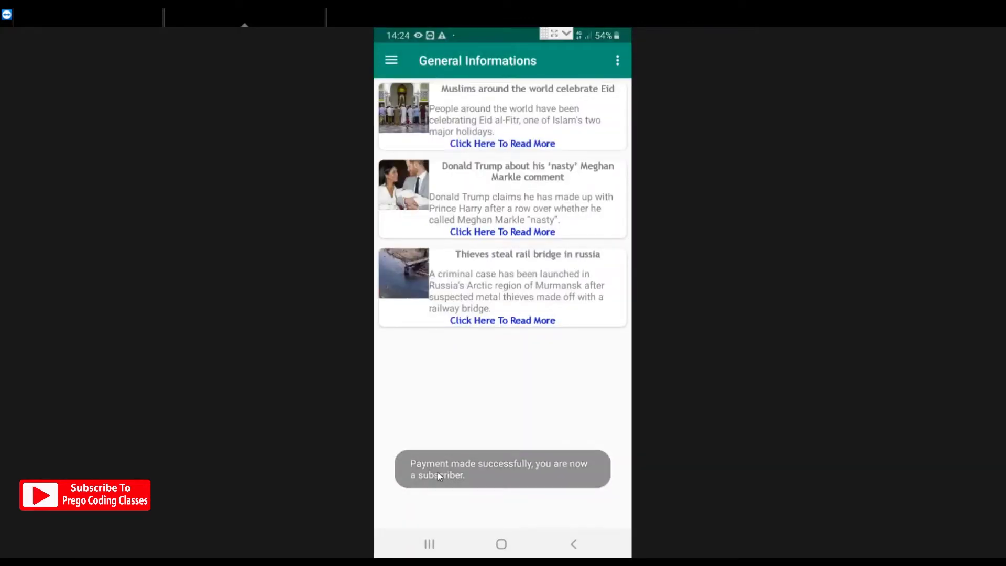
click(392, 62)
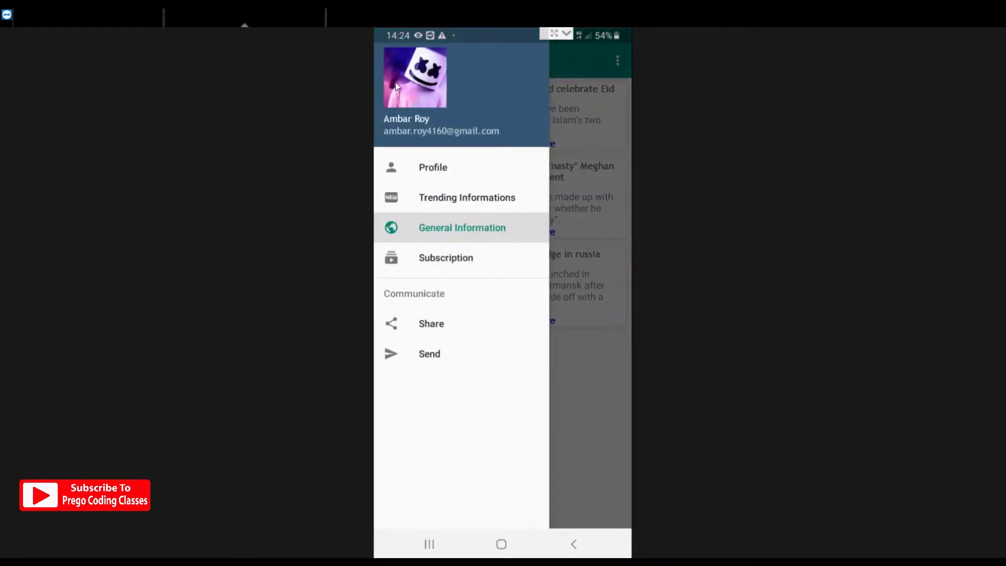
click(441, 198)
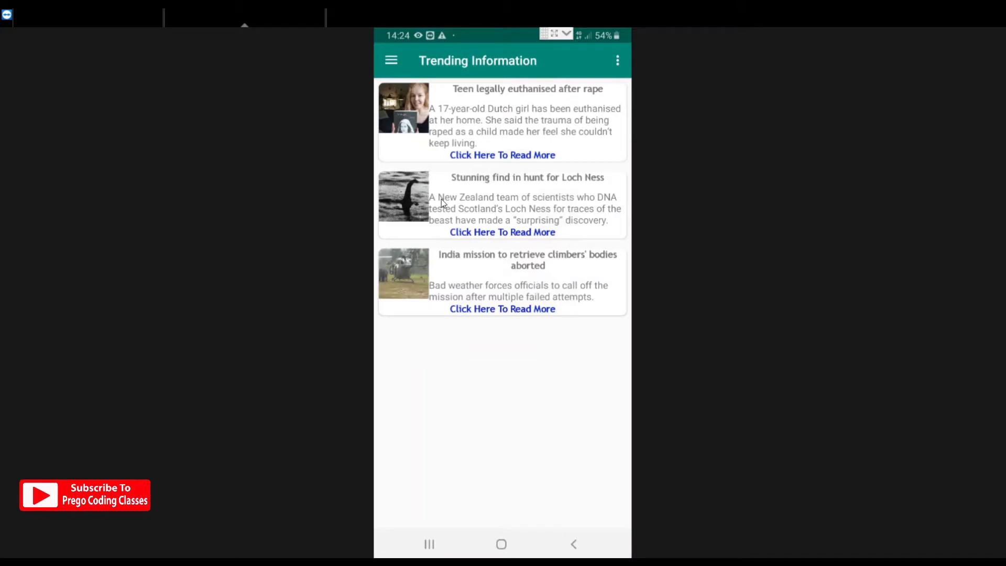
click(390, 63)
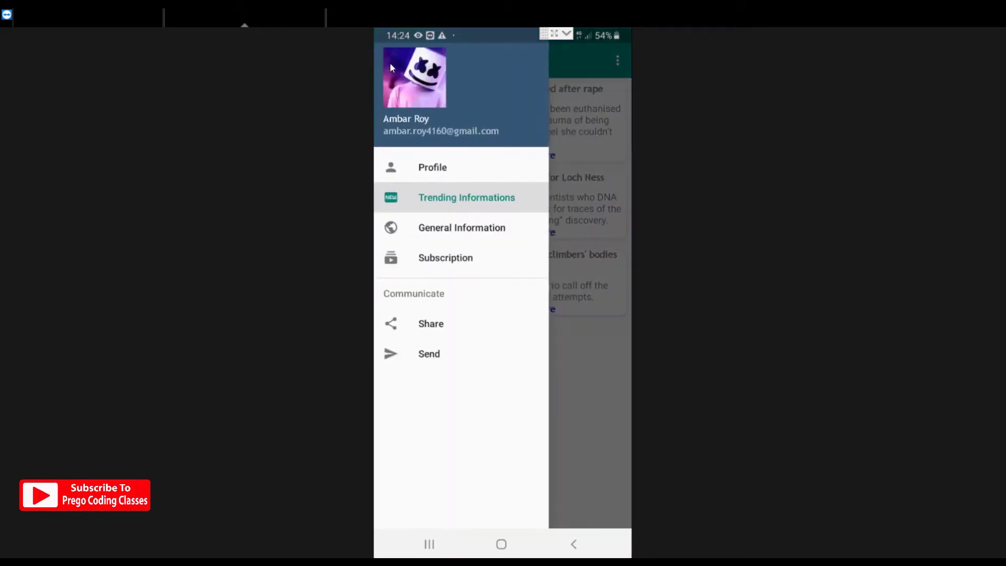
Step: Open Subscription Info to see the active subscription, 19-7-2019 to 19-8-2019
click(455, 265)
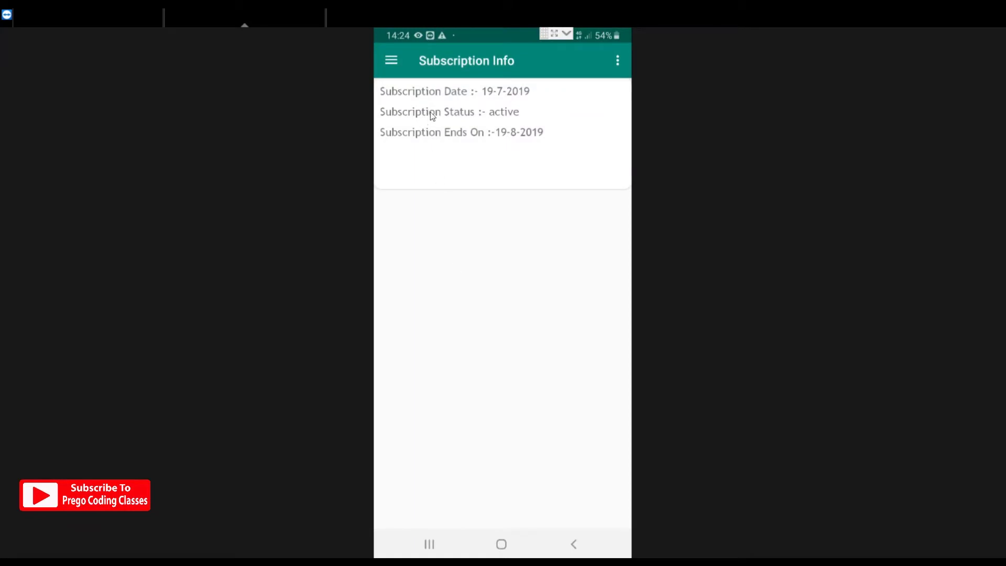